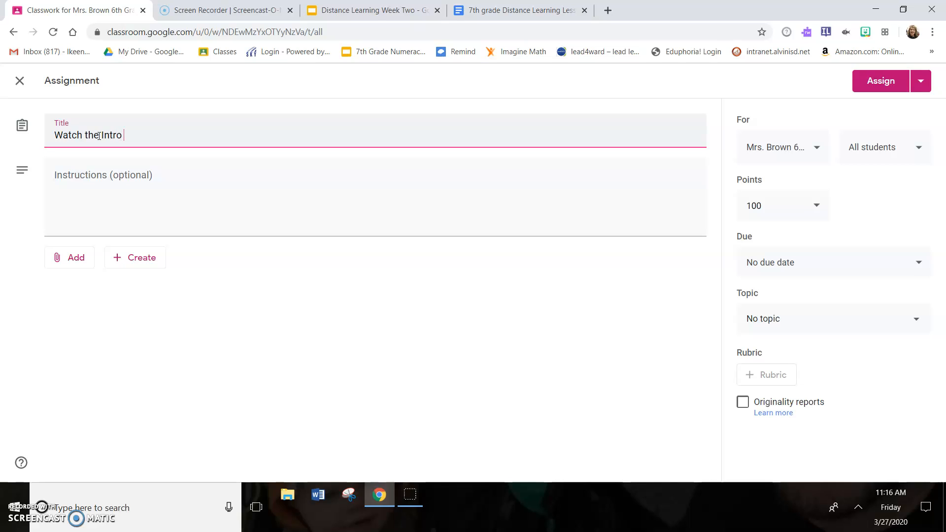
# Step: Finish the title "Watch the Intro Video" and write instructions to watch it, mark the assignment done, and note that the week's slides are attached
pyautogui.write('eo')
pyautogui.press('Tab')
pyautogui.write('W')
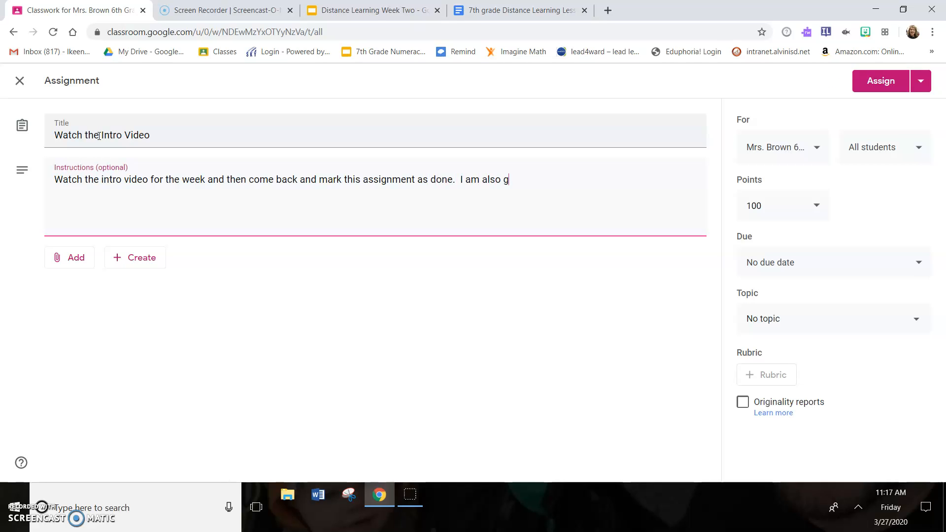
pyautogui.write('to t')
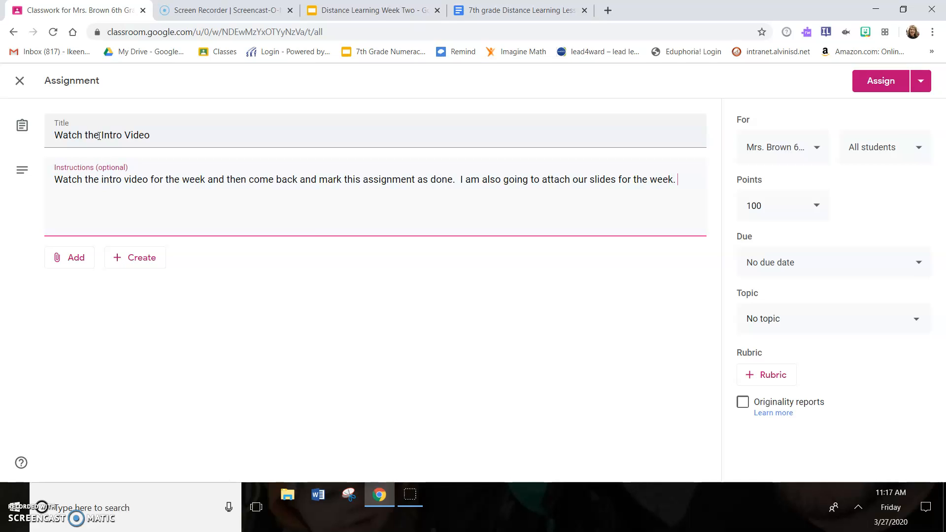
# Step: Set the assignment's due date to April 3, 2020 at 4:00 PM
pyautogui.click(917, 261)
pyautogui.click(863, 309)
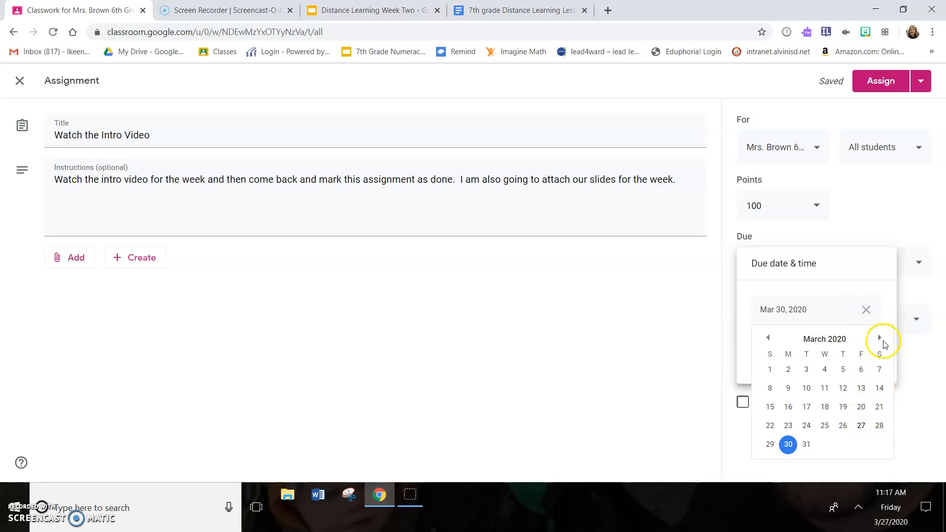
pyautogui.click(879, 338)
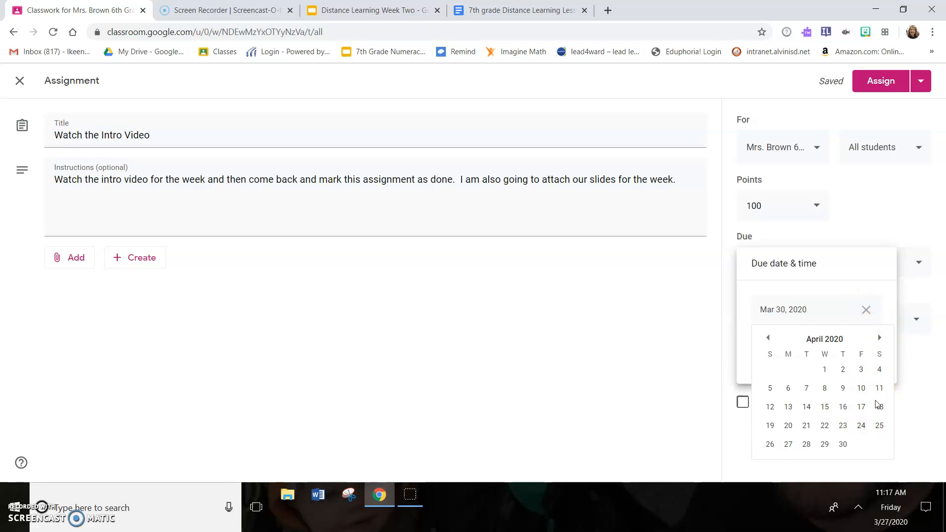
pyautogui.click(858, 371)
pyautogui.click(834, 345)
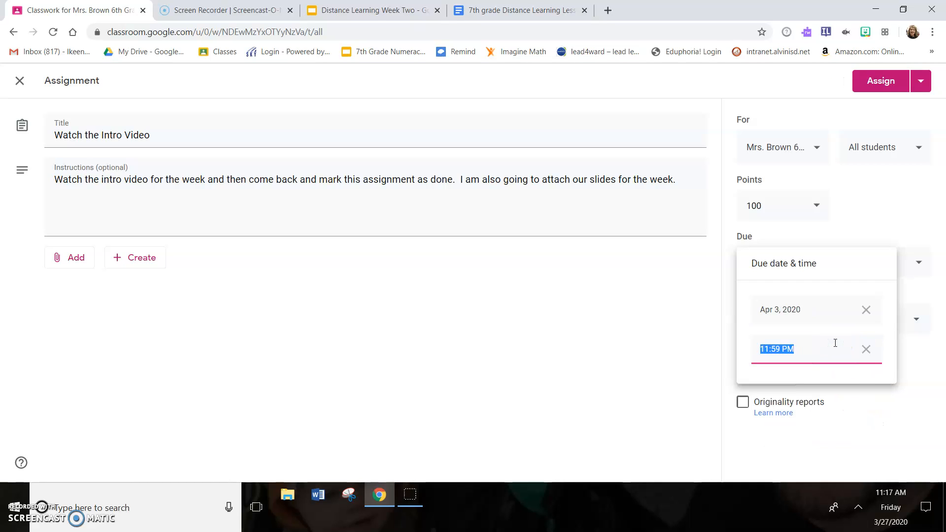
pyautogui.write('4:00 PM')
pyautogui.click(897, 434)
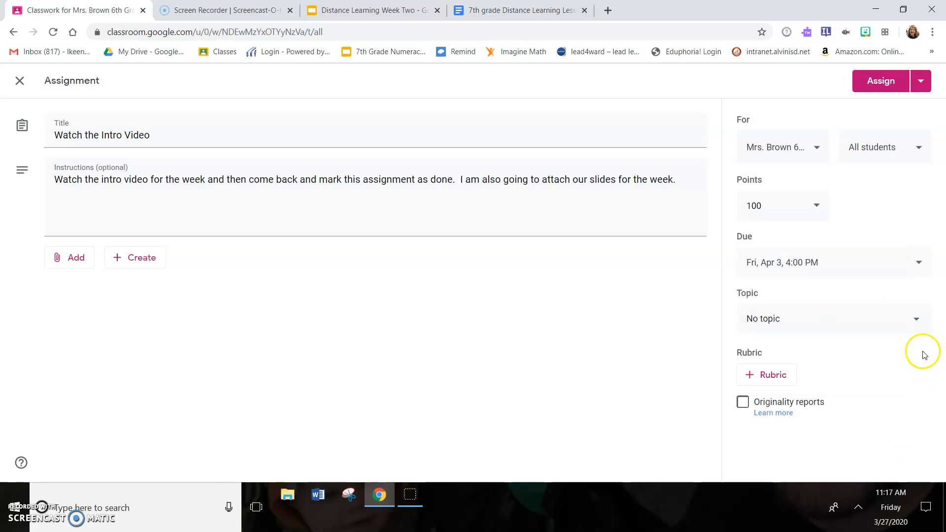
# Step: Create a new topic named "Distance Learning Week Two" for the assignment
pyautogui.click(910, 316)
pyautogui.click(870, 171)
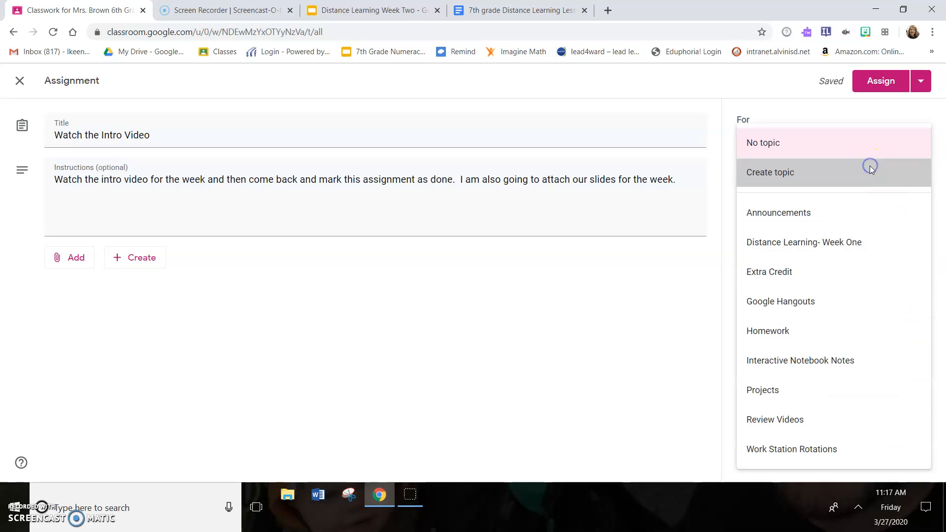
pyautogui.write('Distance Learning Week Two')
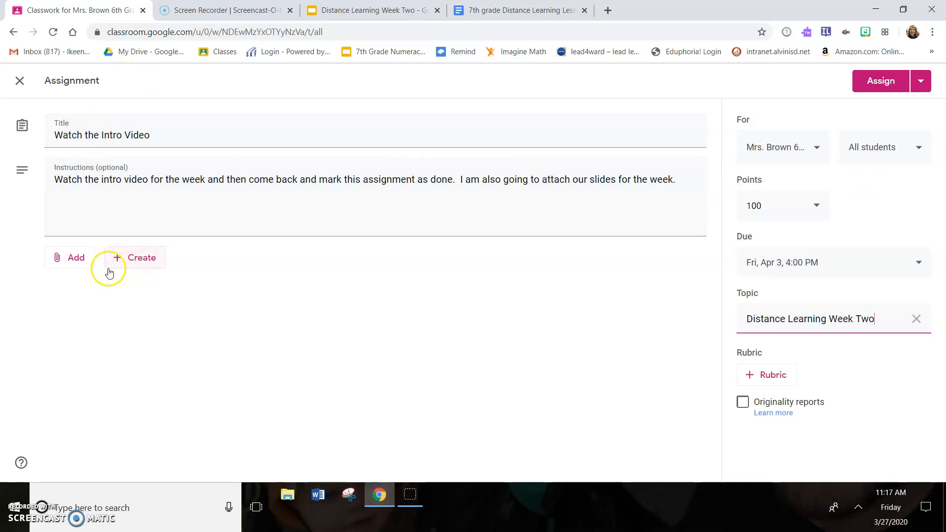
# Step: Start a link attachment and open the teacher's intro video for the week from the 7th grade Week 2 lesson plan document
pyautogui.click(92, 264)
pyautogui.click(107, 301)
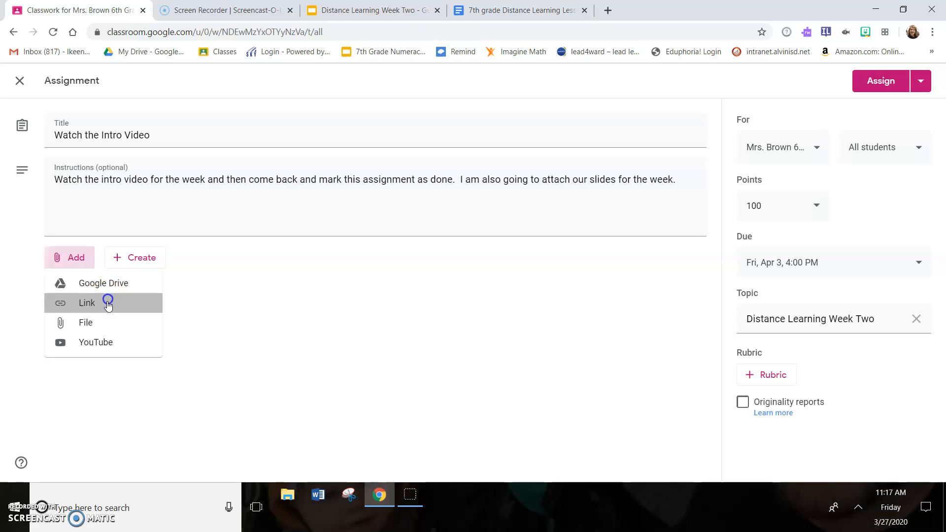
pyautogui.click(512, 9)
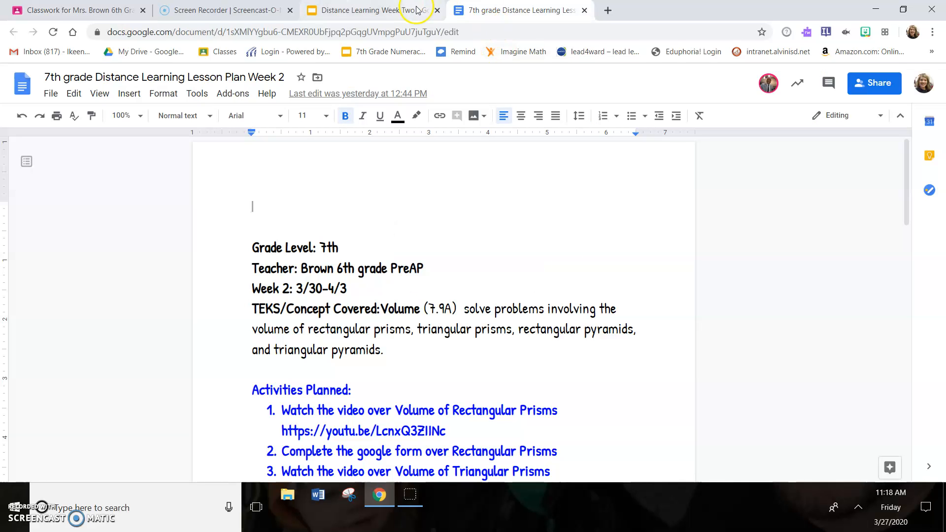
pyautogui.scroll(-20, 588, 294)
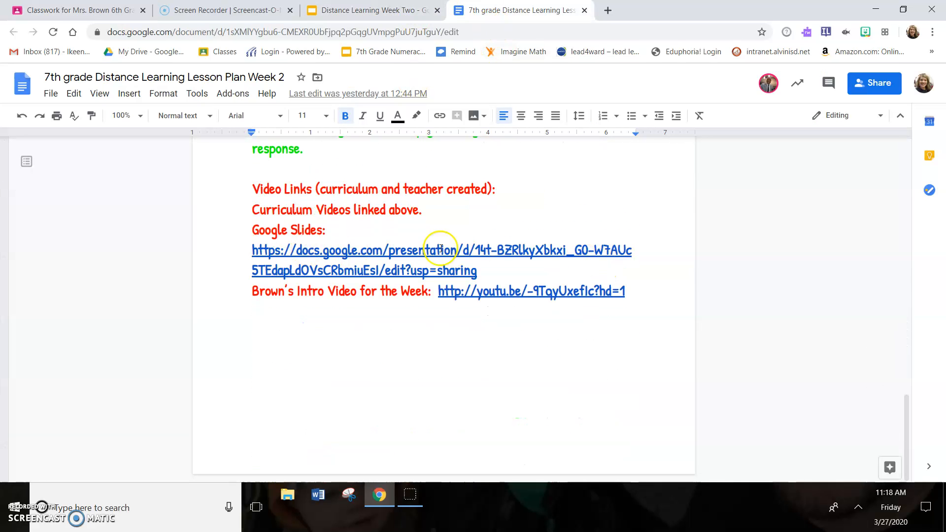
pyautogui.click(516, 295)
pyautogui.click(517, 312)
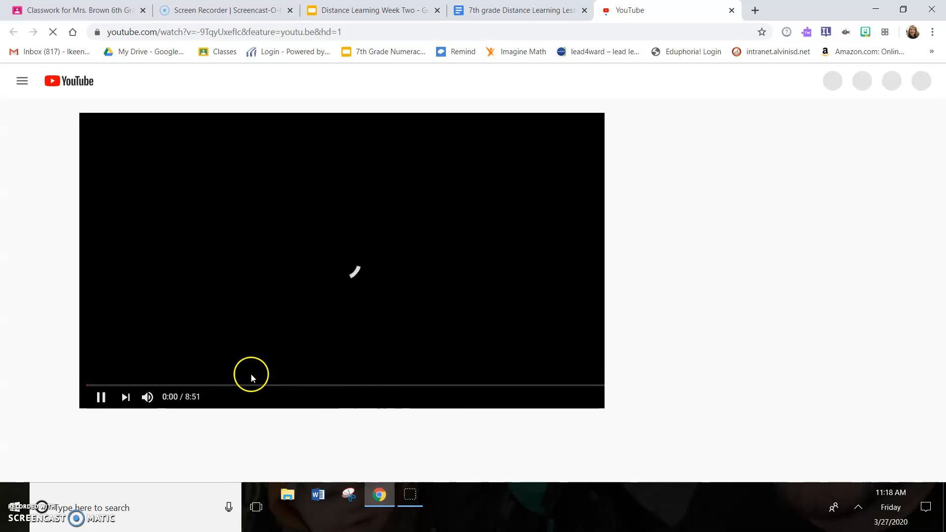
# Step: Pause the Distance Learning Week Two Intro Video on YouTube and copy its share link
pyautogui.click(98, 396)
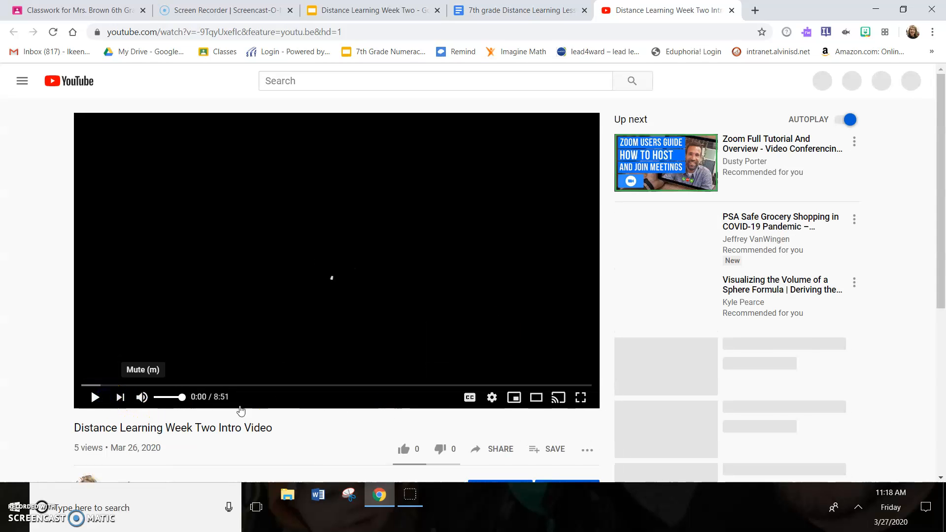
pyautogui.click(505, 449)
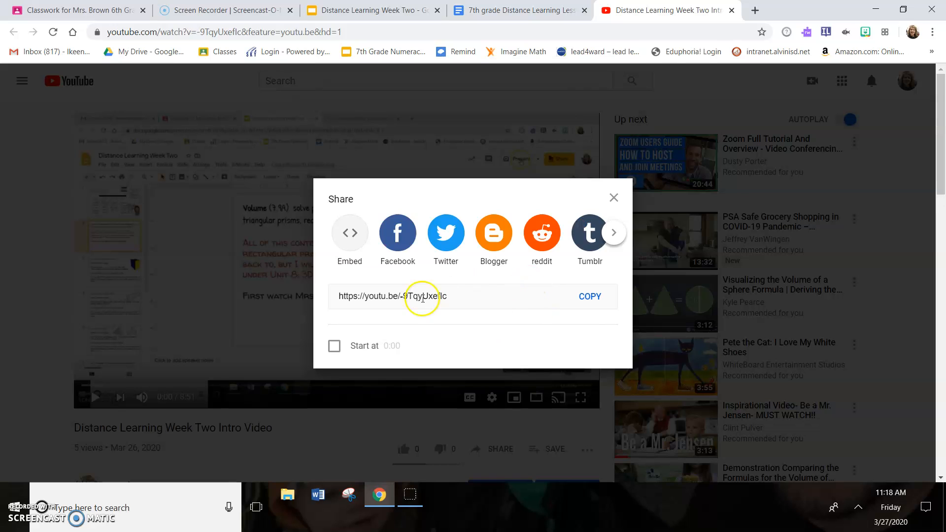
pyautogui.click(594, 296)
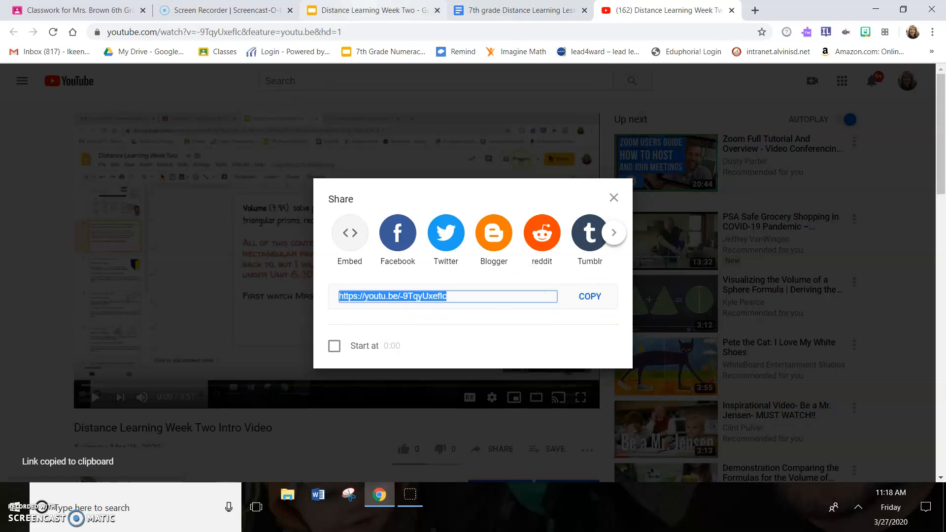
# Step: Return to the Classroom assignment and attach the copied intro video link
pyautogui.click(83, 11)
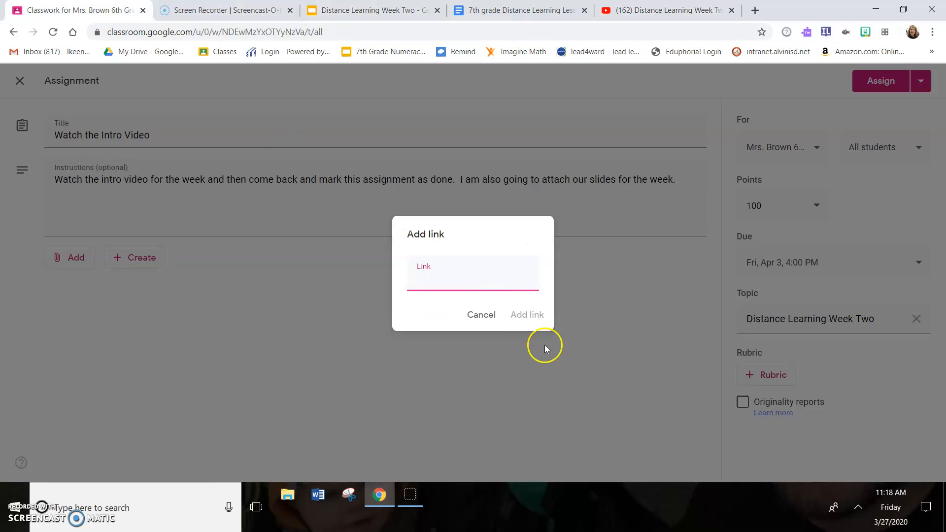
pyautogui.rightClick(461, 295)
pyautogui.rightClick(442, 289)
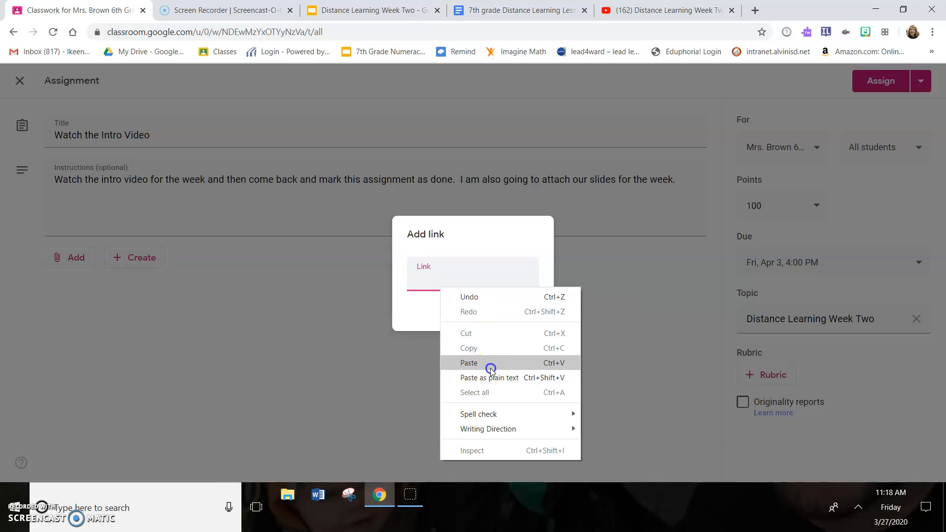
pyautogui.click(491, 363)
pyautogui.click(536, 318)
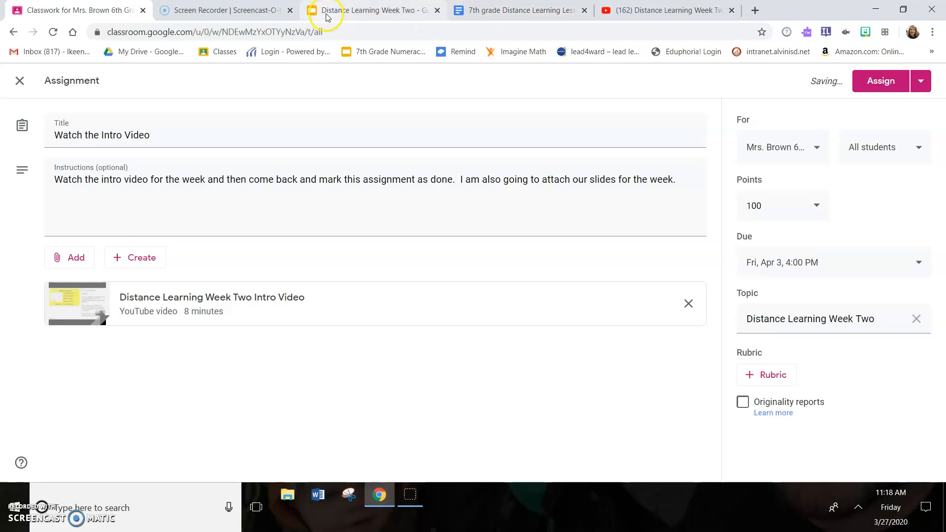
# Step: Switch to the Distance Learning Week Two presentation in Google Slides and copy its shareable view link
pyautogui.click(345, 12)
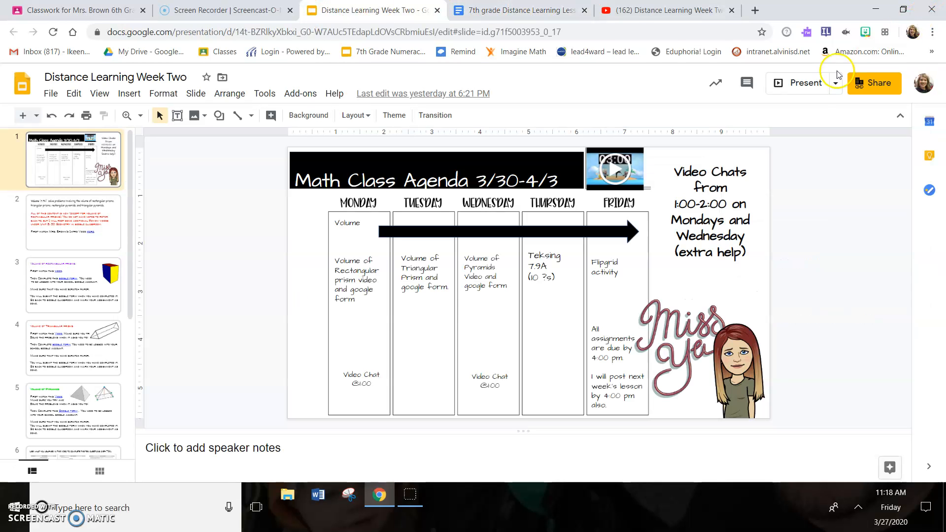
pyautogui.click(871, 82)
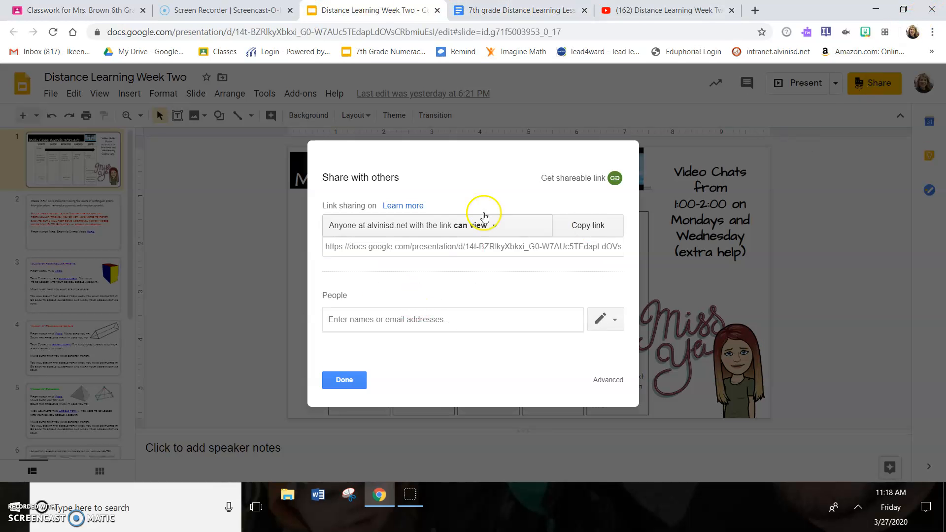
pyautogui.click(570, 221)
pyautogui.click(353, 385)
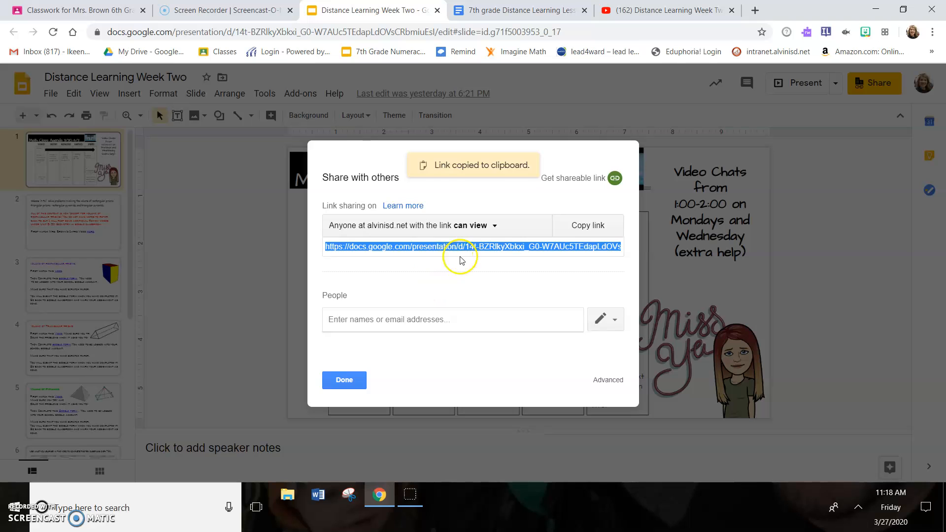
# Step: Attach the copied slides link to the Classroom assignment and assign it to all students
pyautogui.click(102, 10)
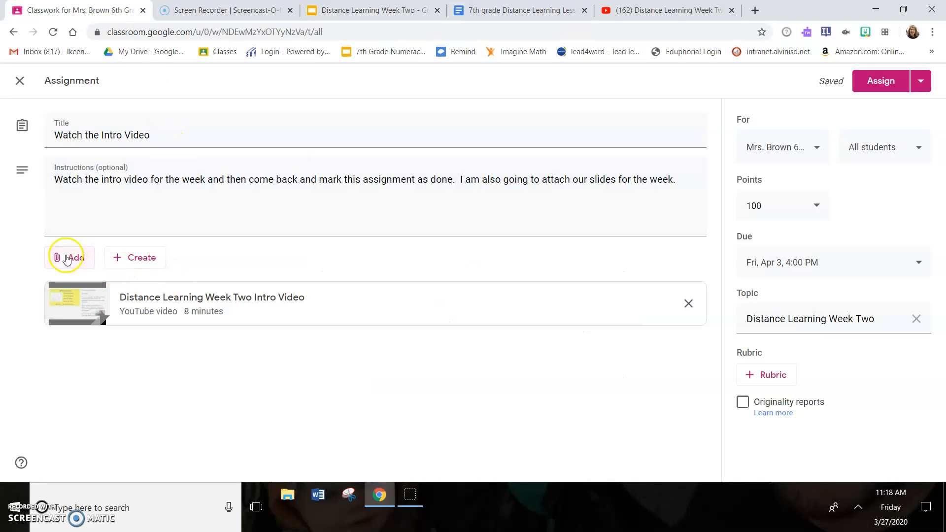
pyautogui.click(68, 257)
pyautogui.click(97, 309)
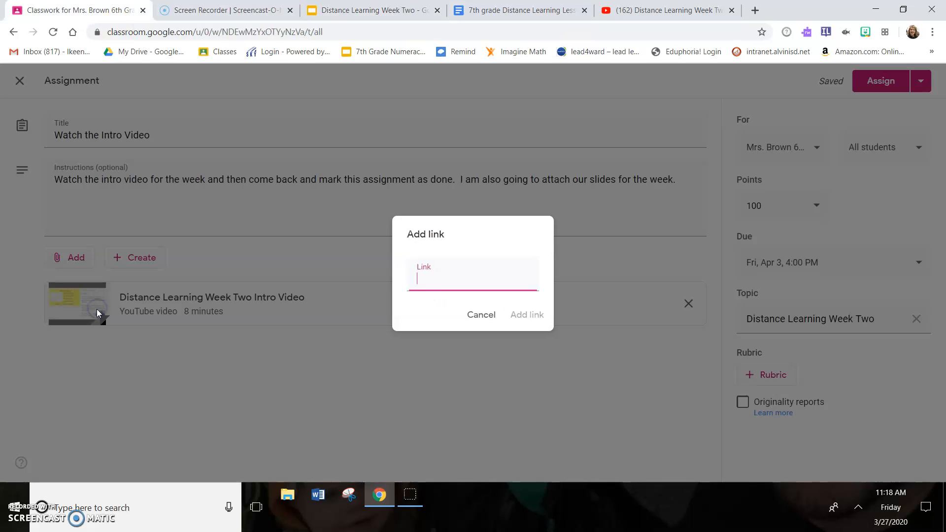
pyautogui.rightClick(446, 274)
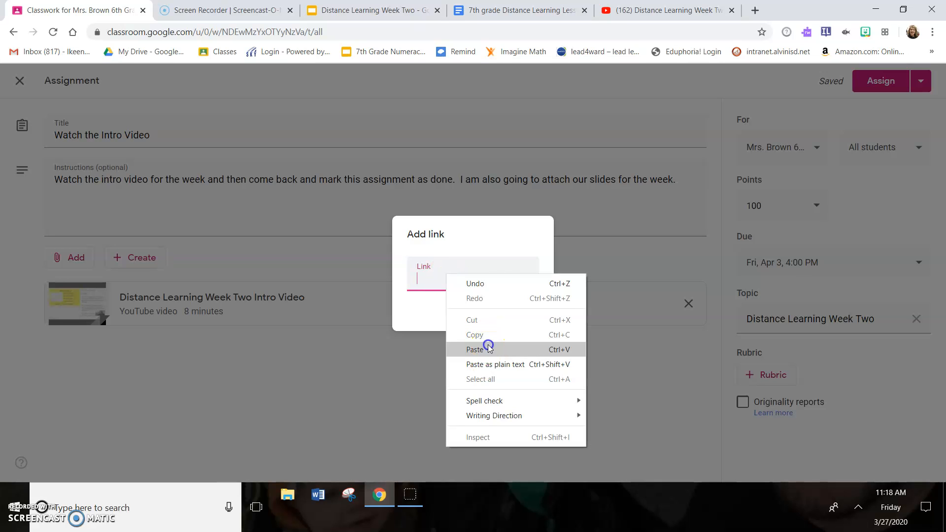
pyautogui.click(480, 350)
pyautogui.click(523, 310)
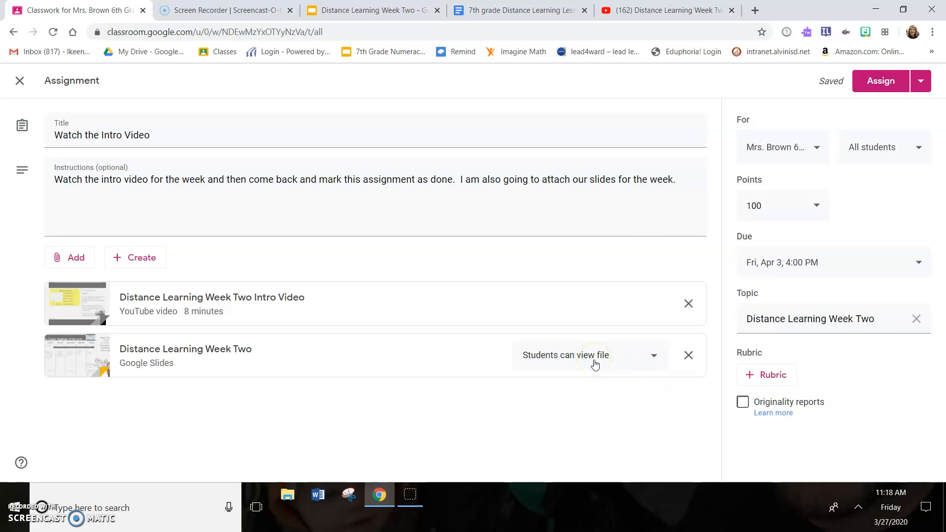
pyautogui.click(870, 81)
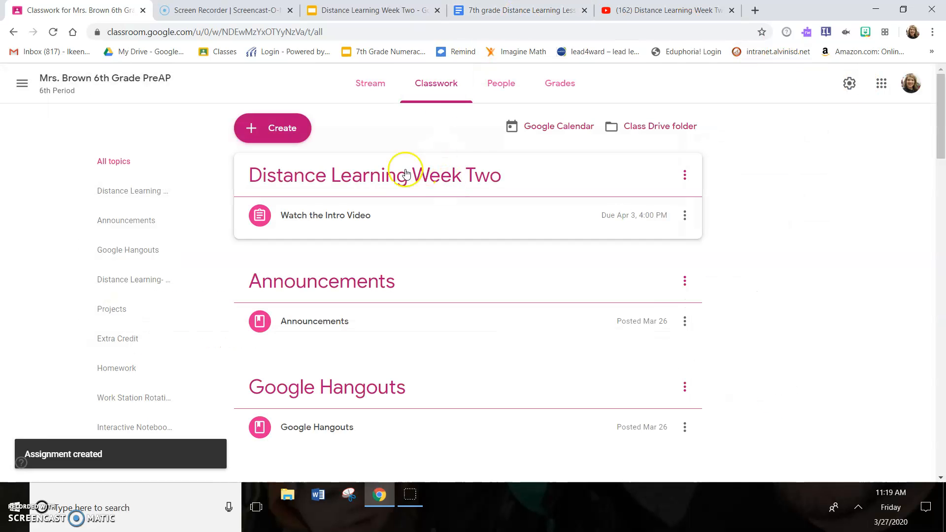
# Step: Move the Distance Learning Week Two topic directly below Google Hangouts in the classwork list
pyautogui.moveTo(406, 173); pyautogui.dragTo(421, 349)
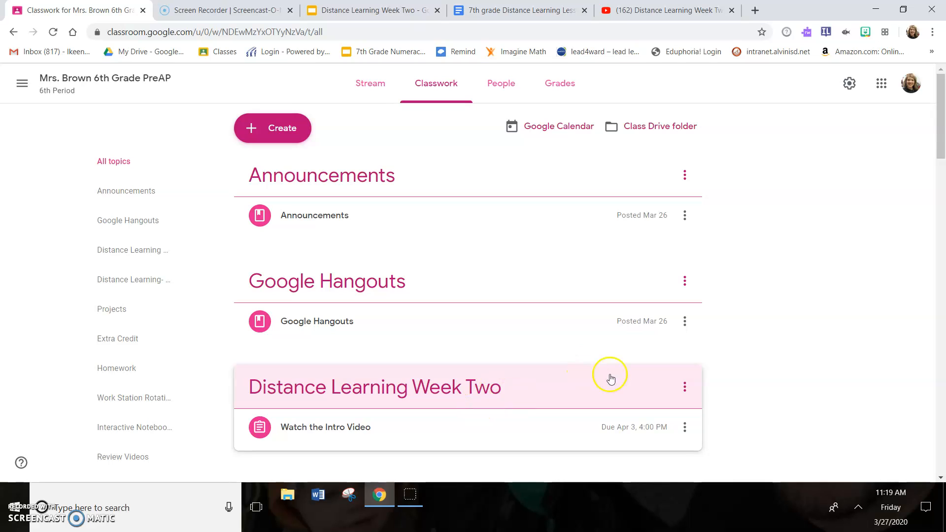
pyautogui.scroll(-7, 862, 321)
pyautogui.scroll(7, 866, 322)
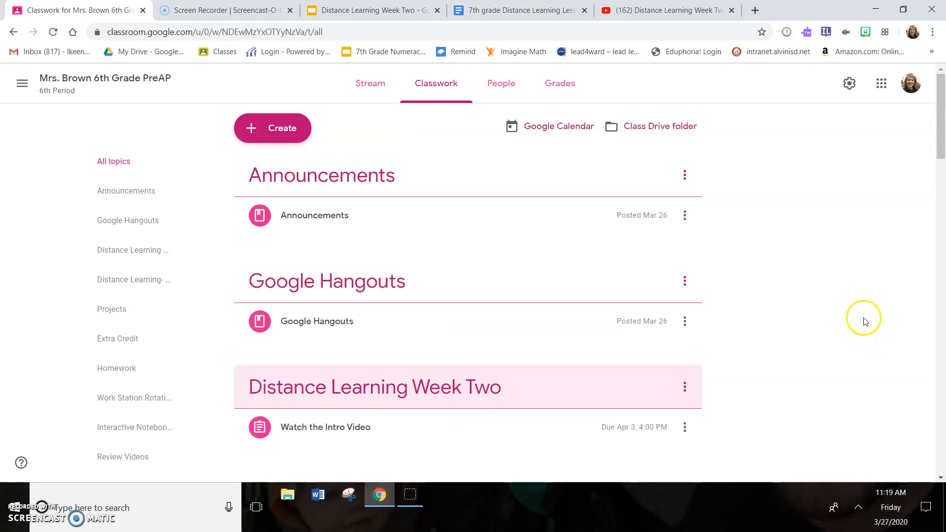
# Step: Create a new assignment titled "Rectangular Prisms Video and Google Form"
pyautogui.click(277, 131)
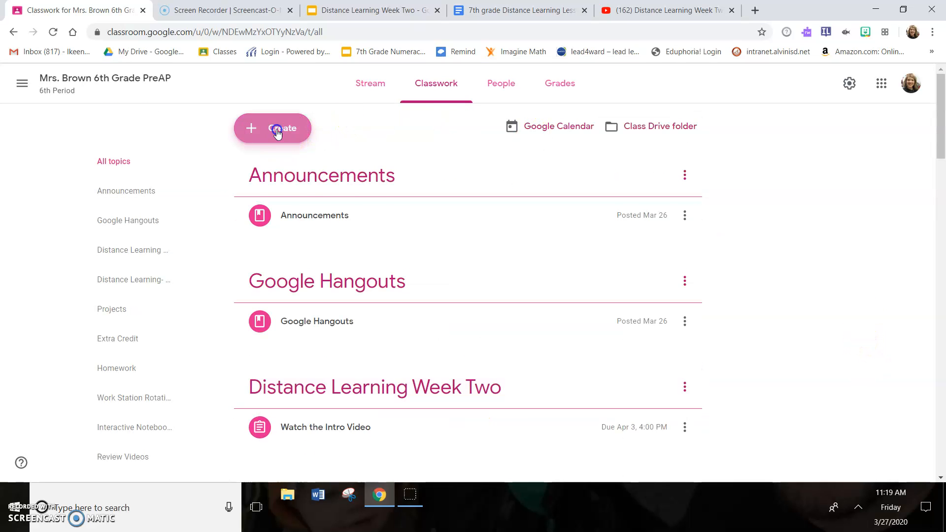
pyautogui.click(287, 158)
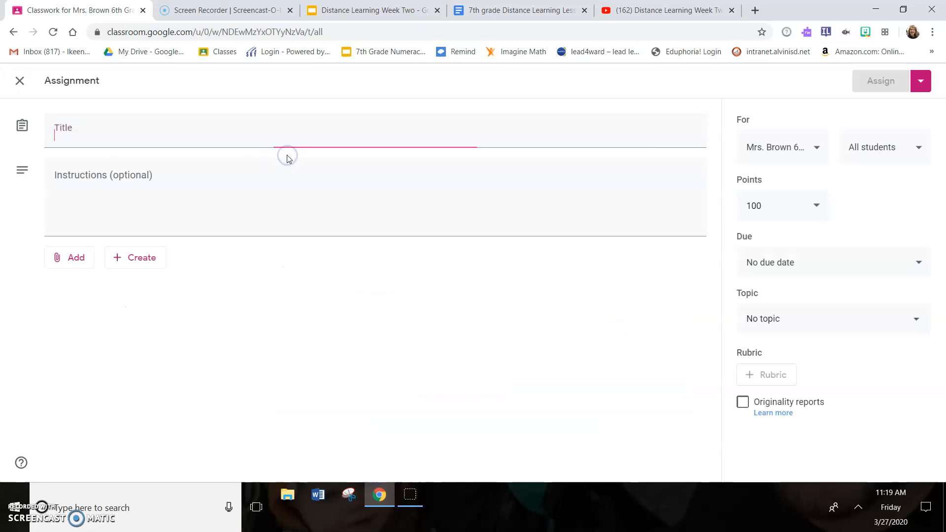
pyautogui.write('Re')
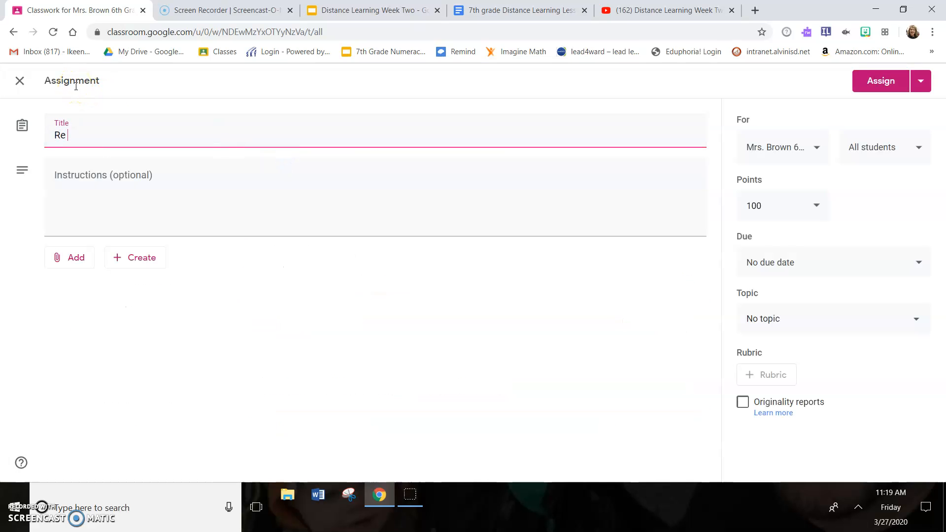
pyautogui.write('ctangular Prisms Vid')
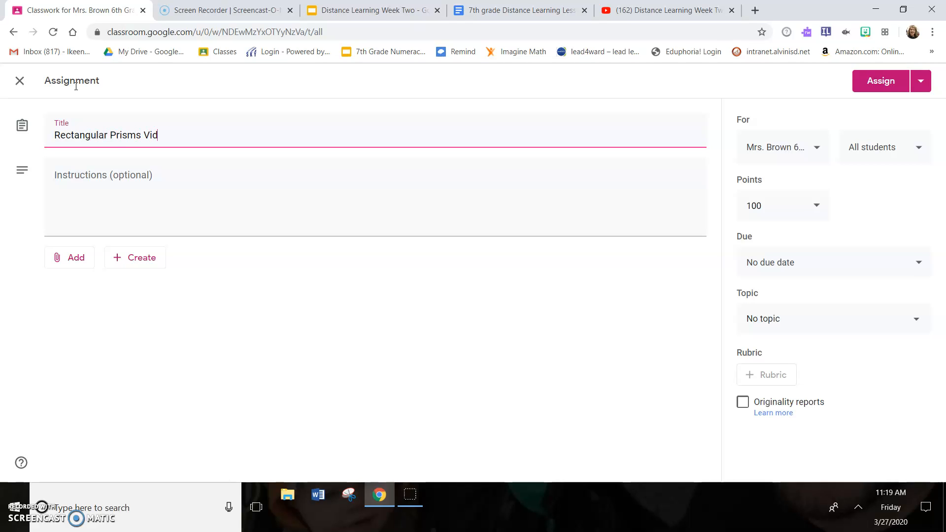
pyautogui.write('ol')
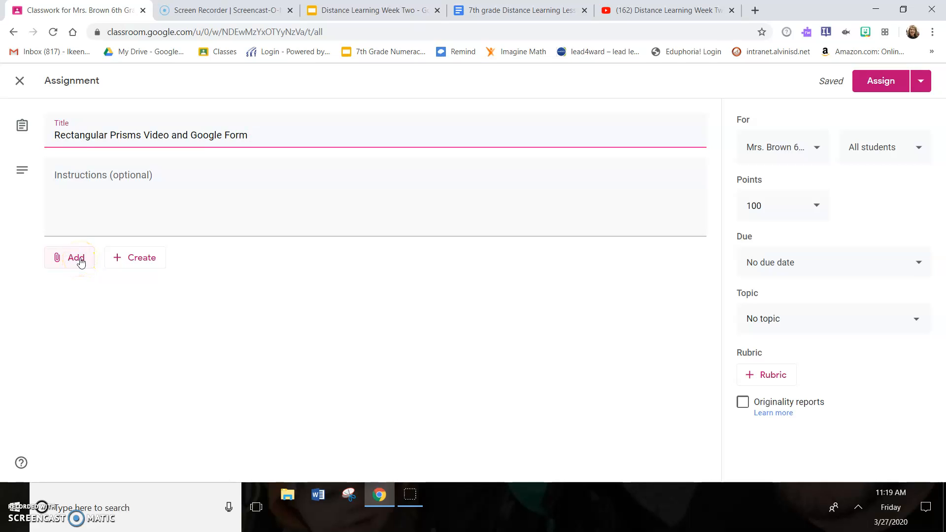
# Step: Set the assignment's due date to Apr 3, 2020 at 4:00 PM
pyautogui.click(899, 269)
pyautogui.click(866, 310)
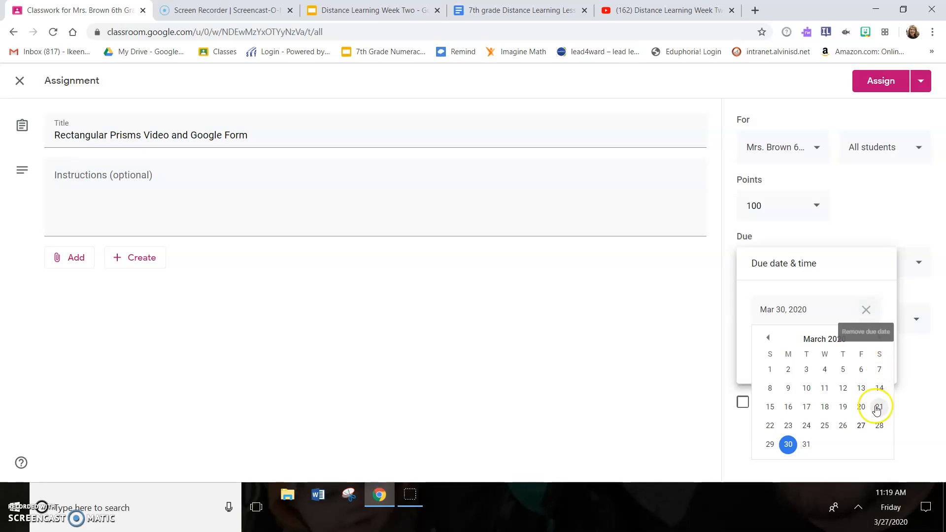
pyautogui.click(880, 337)
pyautogui.click(861, 374)
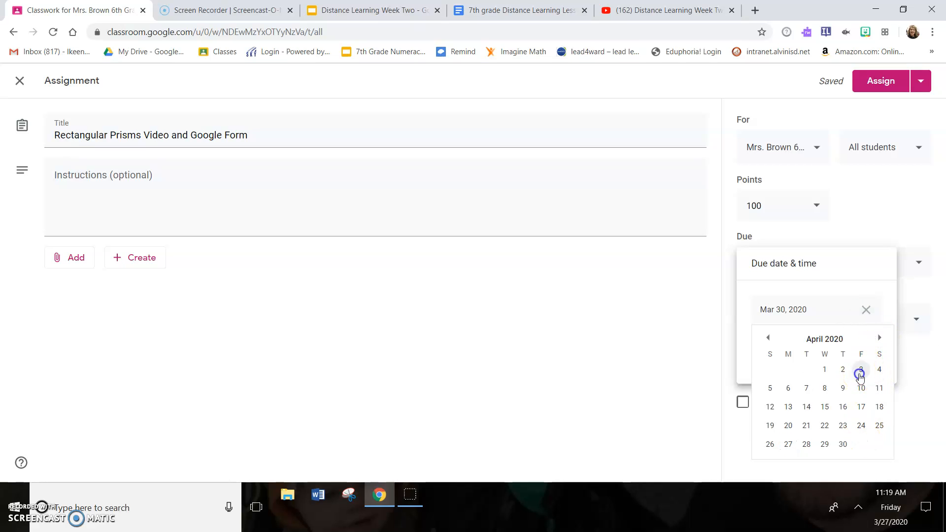
pyautogui.click(812, 350)
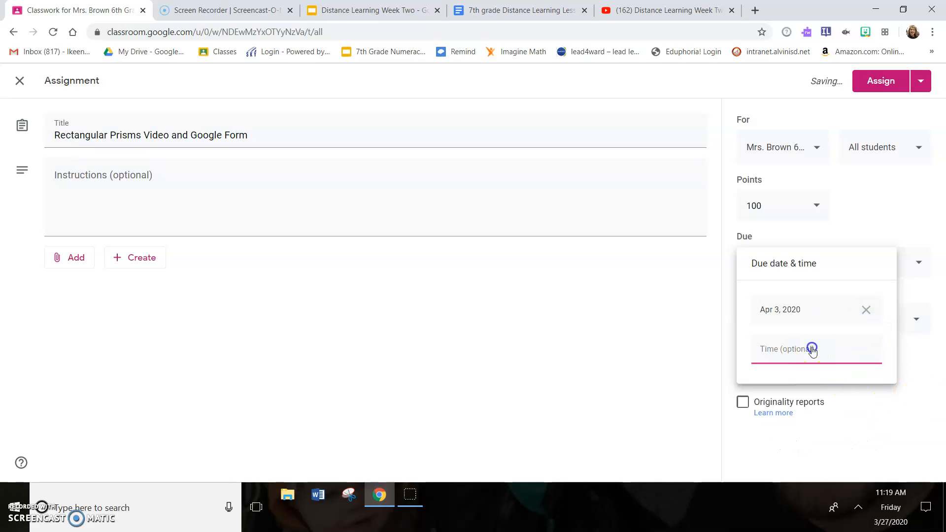
pyautogui.write('4')
pyautogui.press('BackSpace')
pyautogui.press('BackSpace')
pyautogui.press('BackSpace')
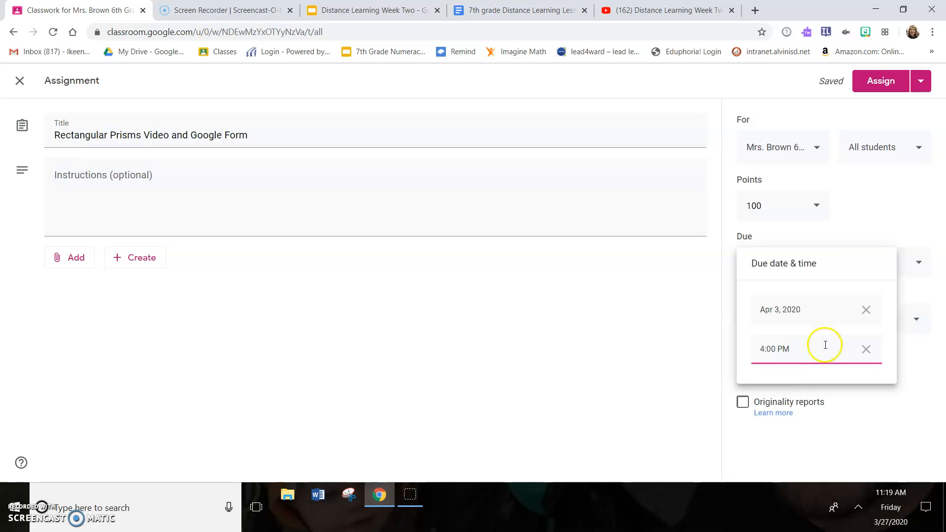
pyautogui.click(863, 426)
# Step: File the assignment under the Distance Learning Week Two topic and assign it to all students
pyautogui.click(907, 316)
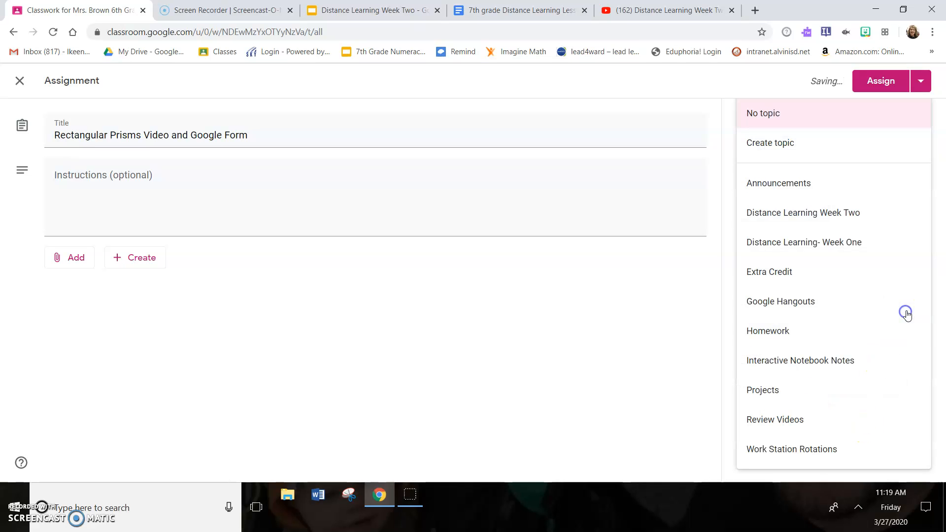
pyautogui.click(854, 213)
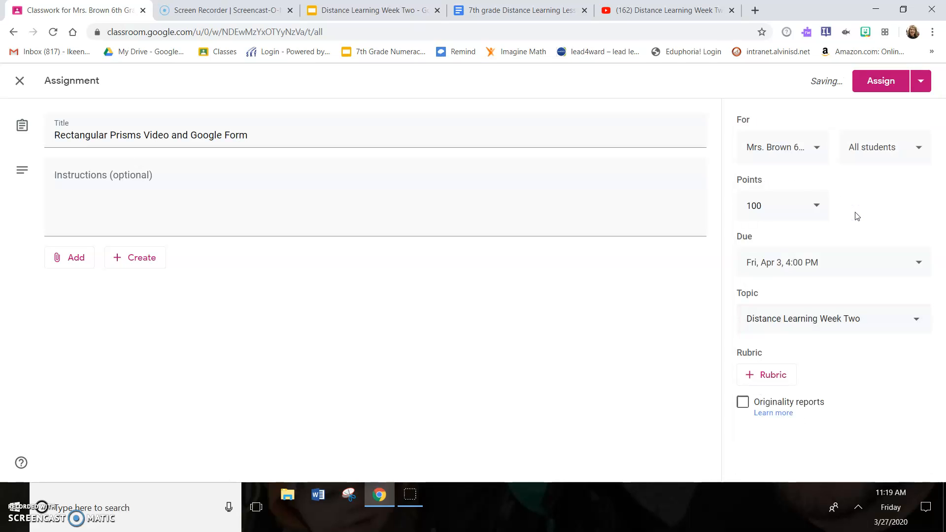
pyautogui.click(872, 81)
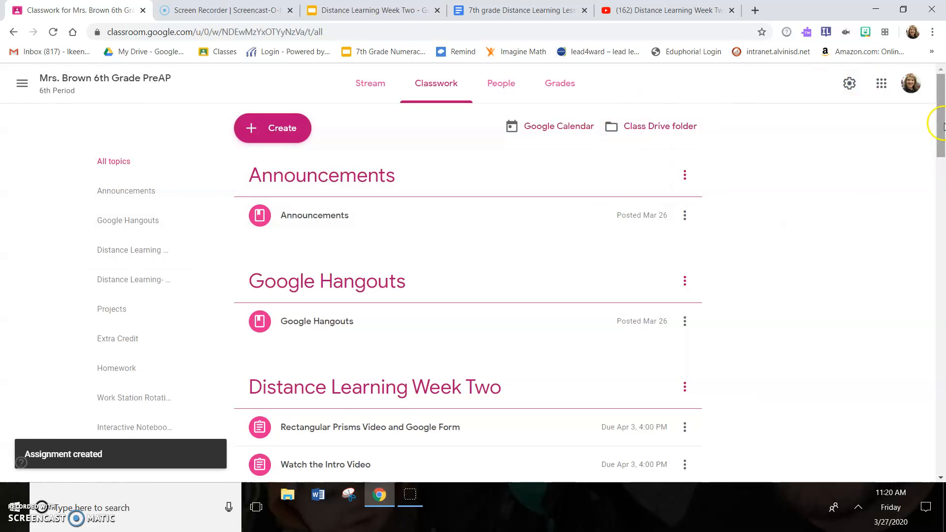
# Step: Move the Rectangular Prisms Video and Google Form assignment below Watch the Intro Video in the Distance Learning Week Two topic
pyautogui.scroll(-2, 942, 127)
pyautogui.click(457, 342)
pyautogui.moveTo(457, 343); pyautogui.dragTo(455, 366)
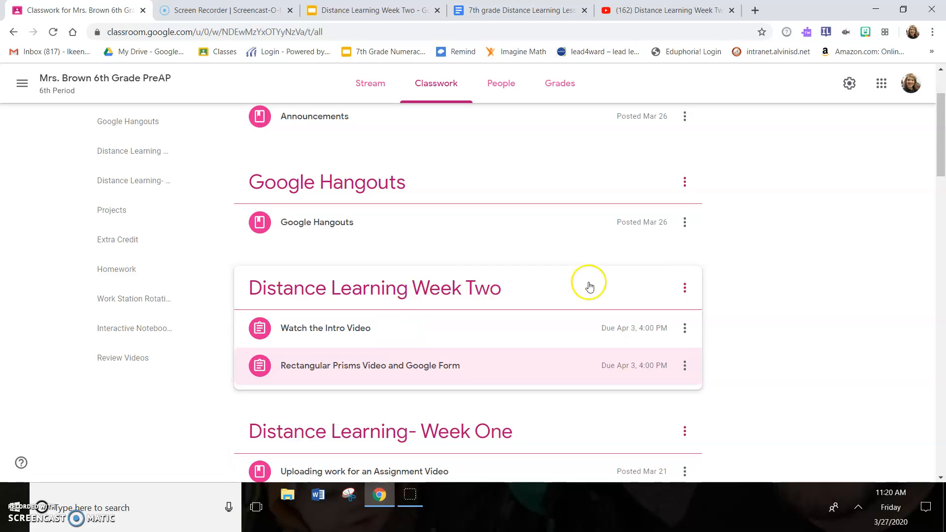